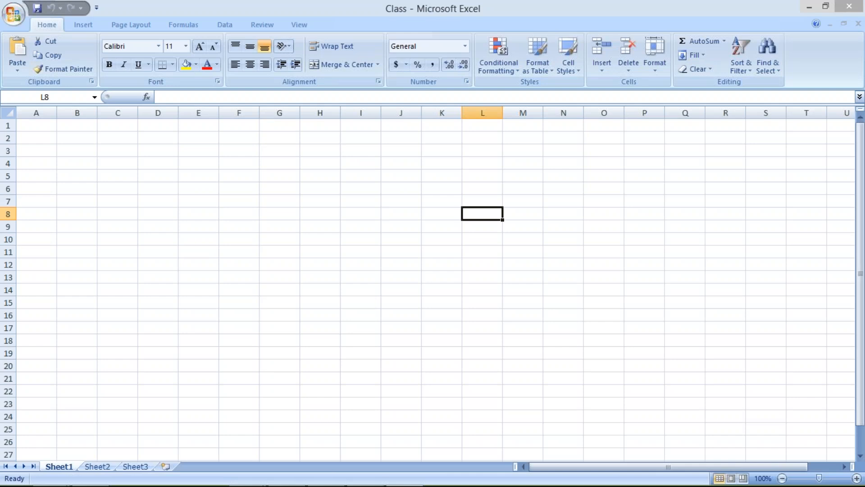
Step: Enter 1000 in cell H2 and 300 in cell H3
left_click(320, 126)
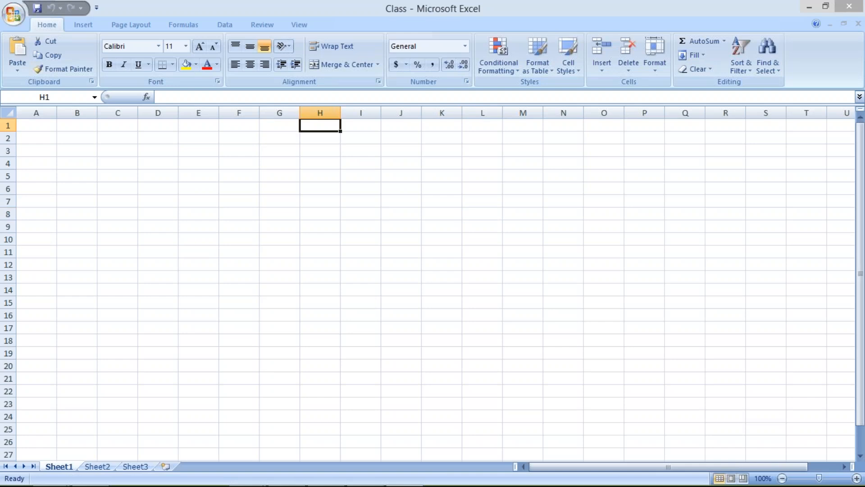
left_click(322, 141)
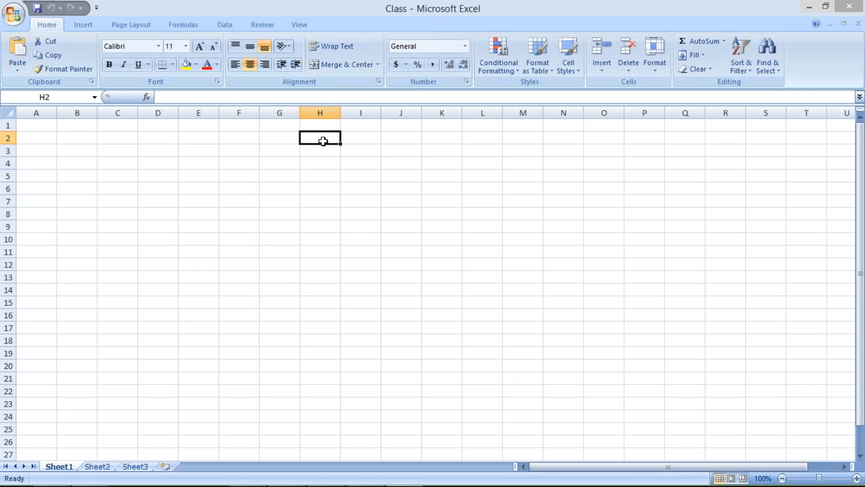
type("1000")
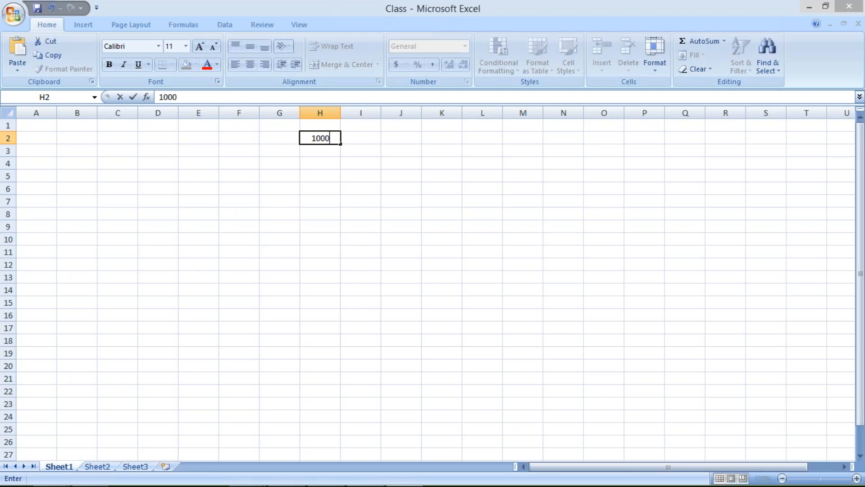
key("Return")
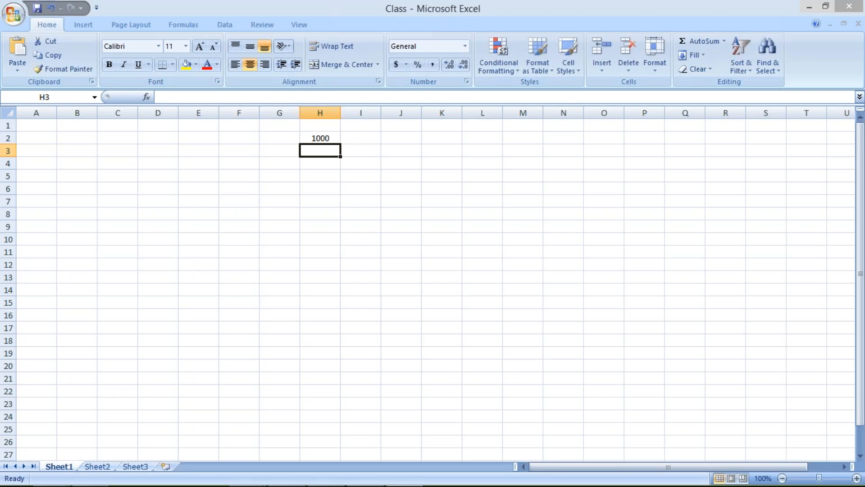
type("300")
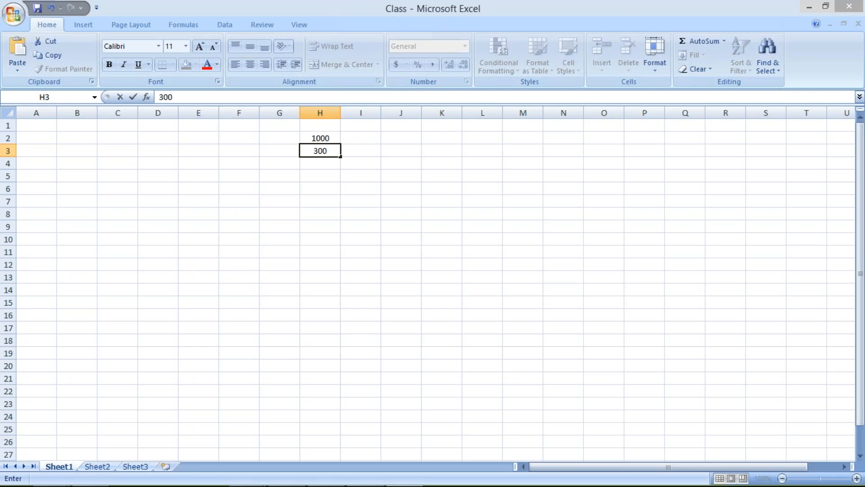
key("Return")
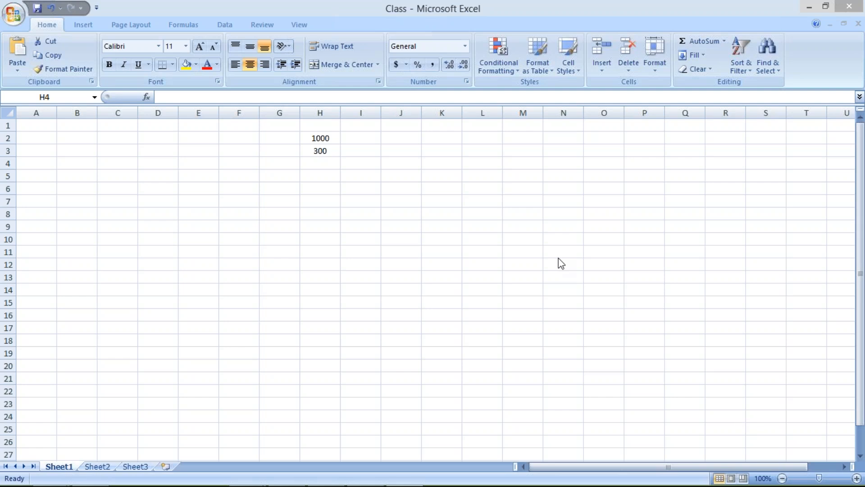
Step: Replace the value in cell H3 with 600
left_click(313, 151)
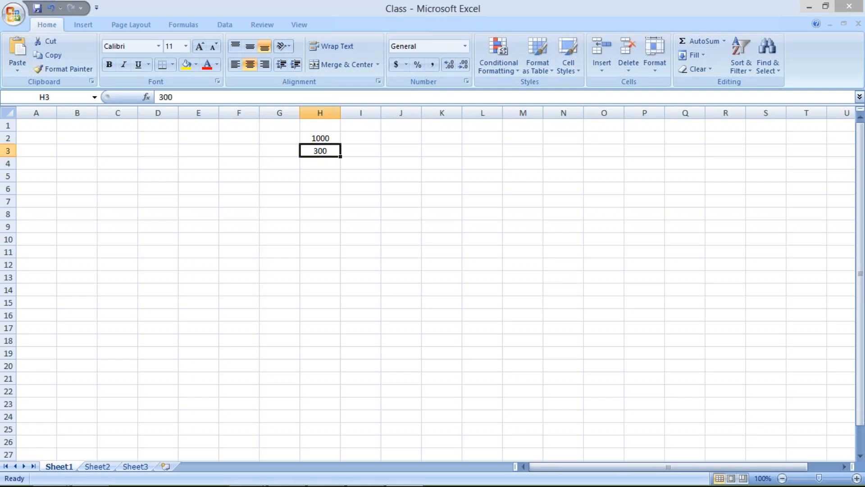
type("600")
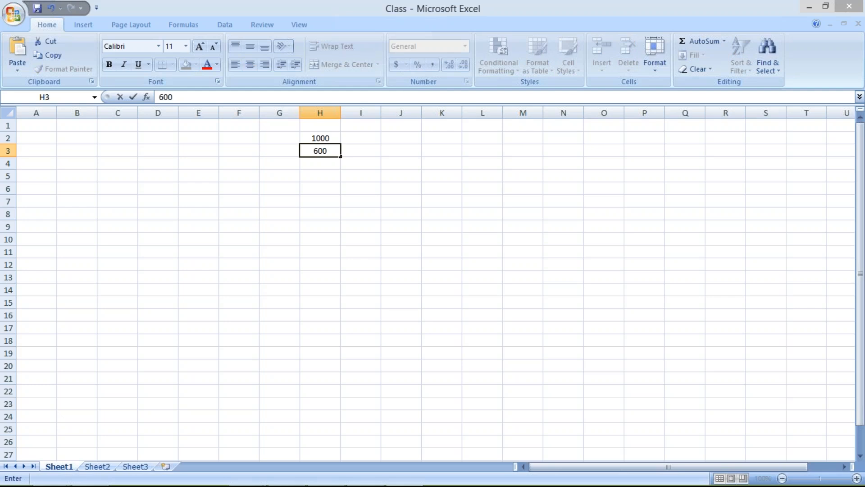
key("Return")
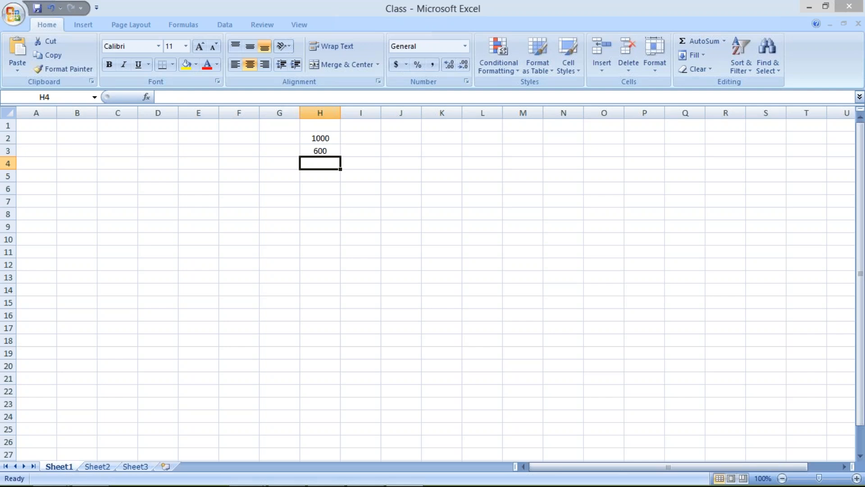
left_click(311, 149)
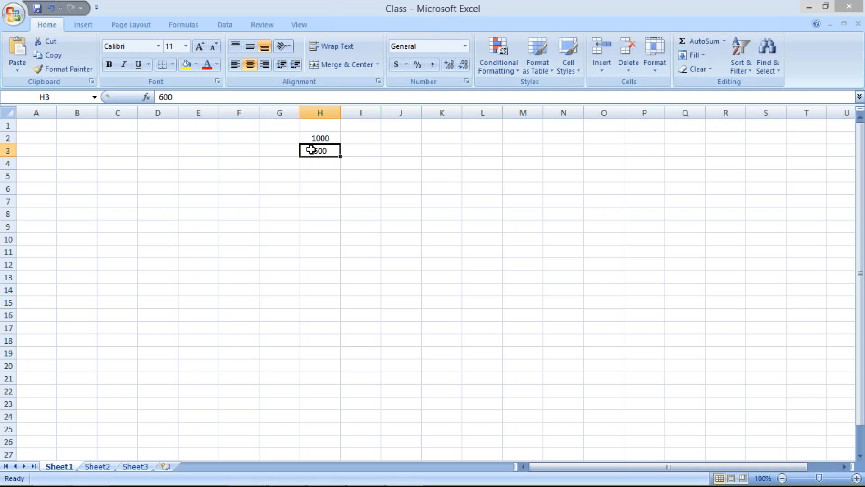
Step: Switch to SAP, try to exit the Easy Access session and decline the detailed error description
mouse_move(327, 486)
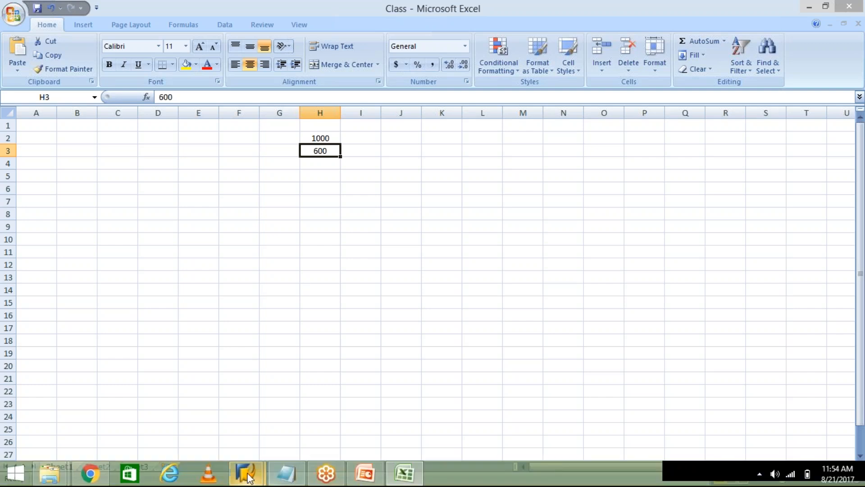
left_click(248, 476)
mouse_move(310, 414)
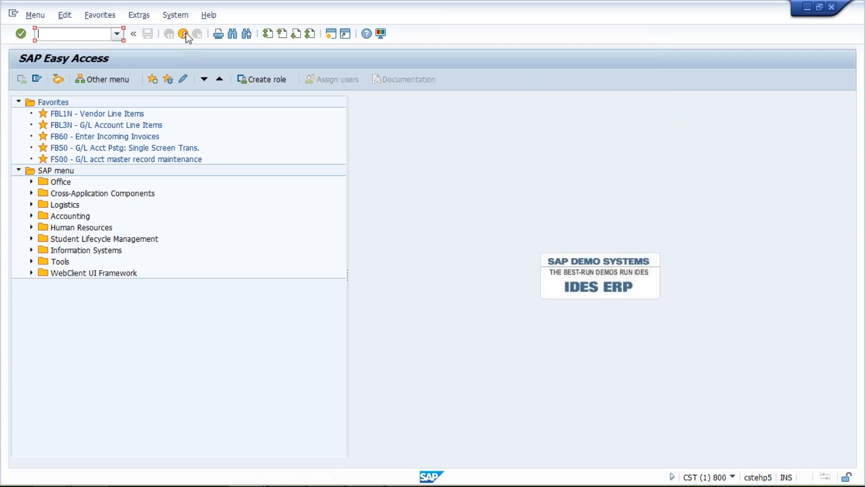
left_click(186, 35)
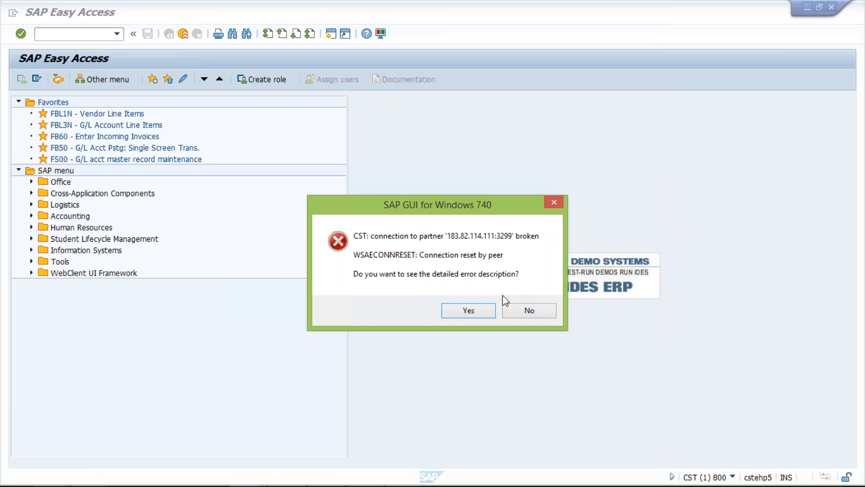
left_click(524, 314)
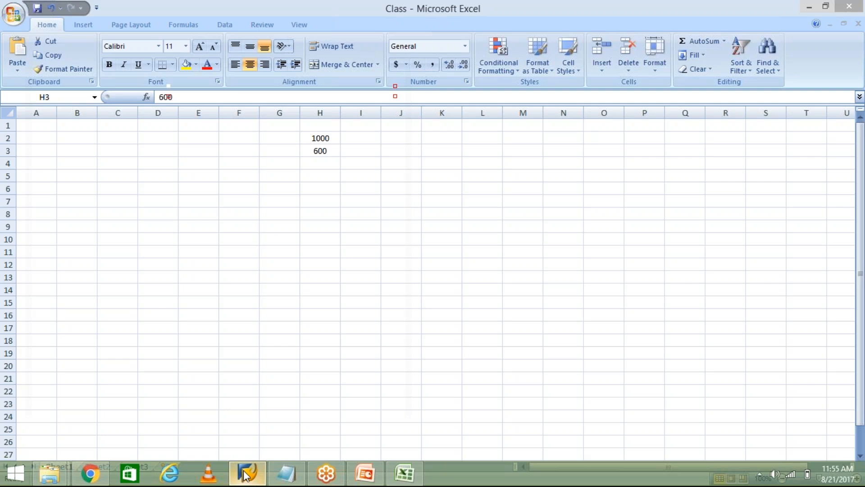
Step: In SAP's Post Incoming Payments window, set the document date to 21.08.2017 and choose the suggested bank account
left_click(246, 475)
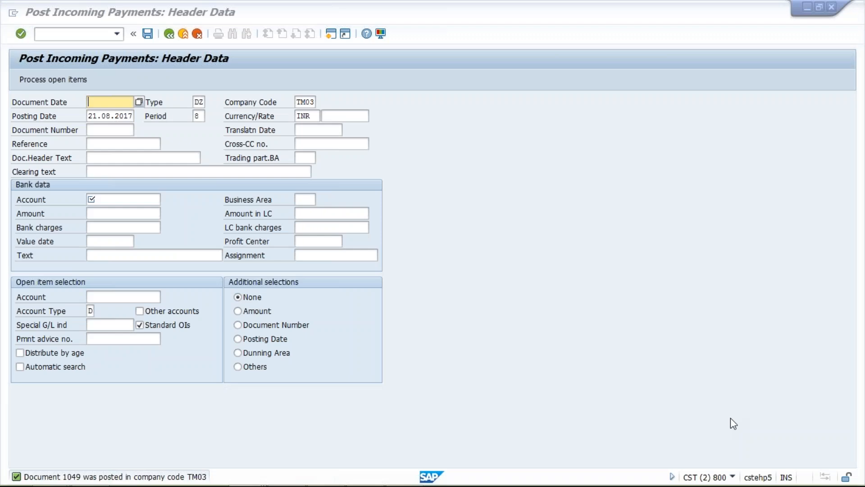
left_click(587, 393)
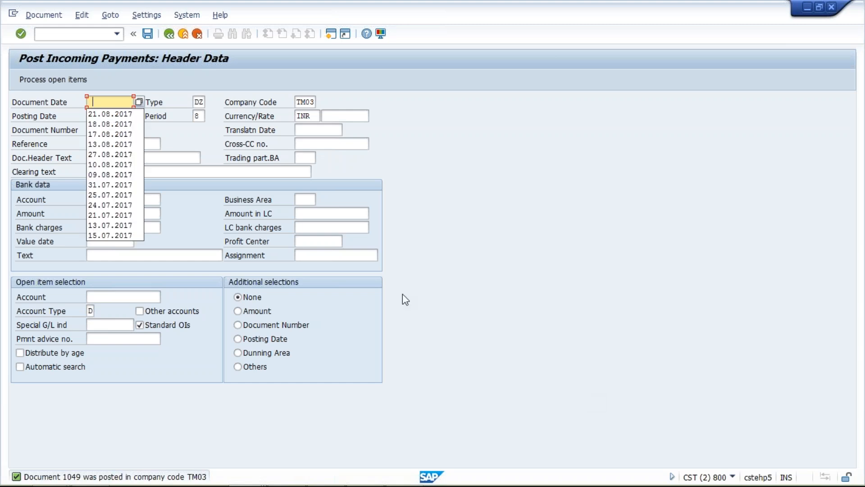
left_click(116, 115)
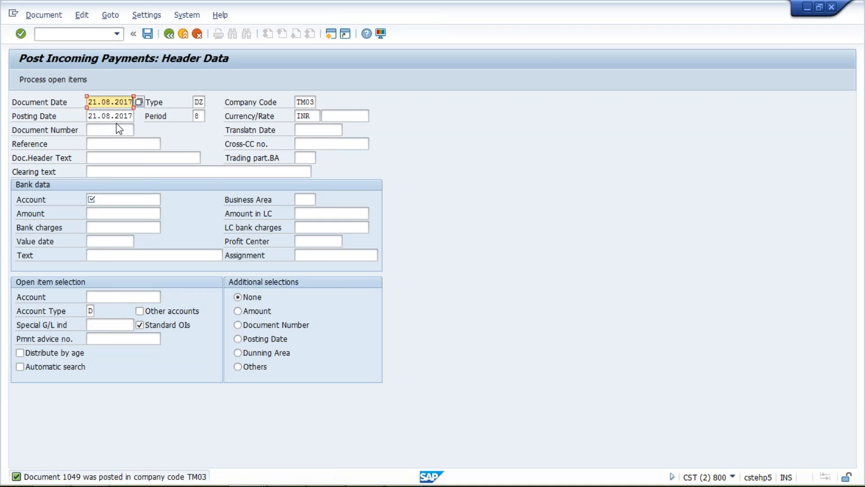
left_click(112, 197)
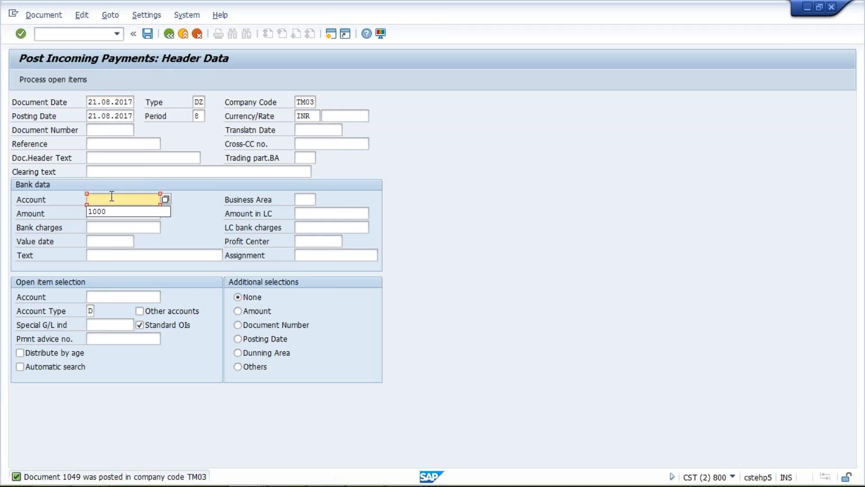
left_click(118, 211)
Step: Set the amount in the bank data to 4000
left_click(109, 211)
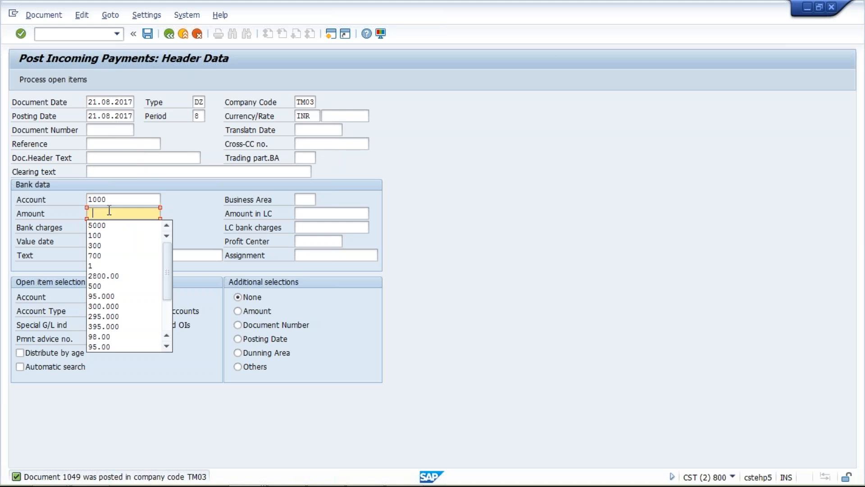
key("Down")
key("Return")
key("BackSpace")
key("BackSpace")
key("BackSpace")
key("BackSpace")
type("4000")
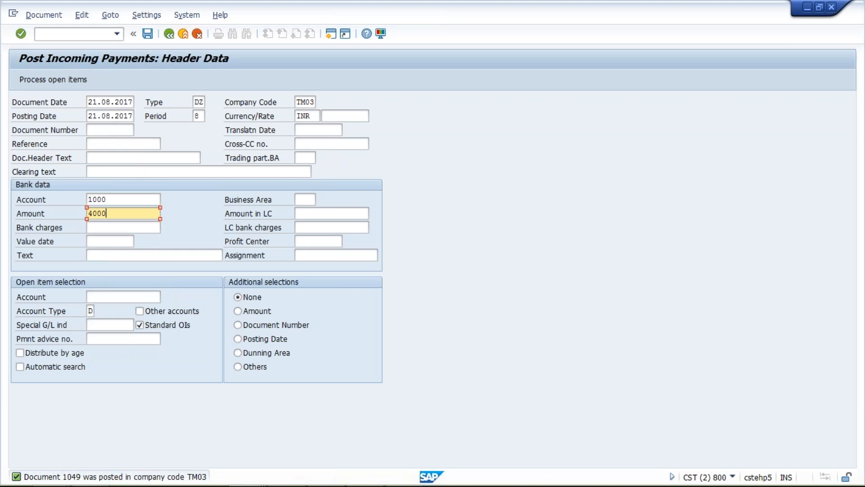
Step: Enter the customer's account number for the open item selection and process the open items
left_click(109, 298)
type("1")
left_click(112, 306)
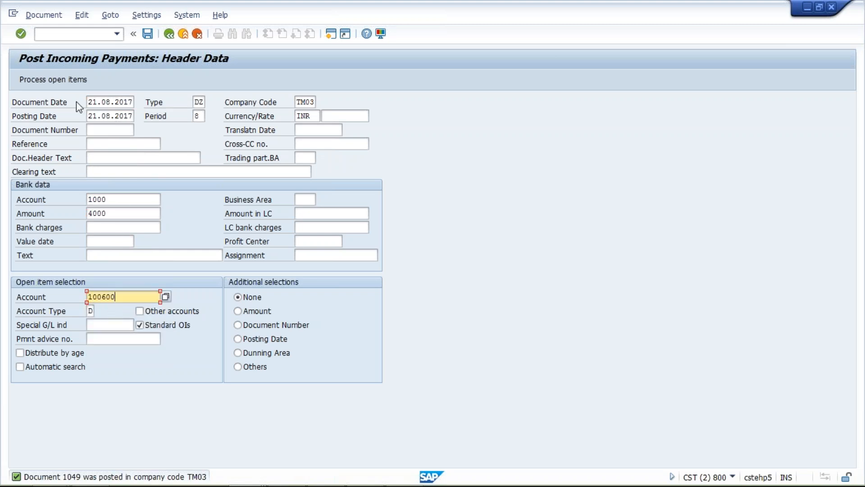
left_click(69, 79)
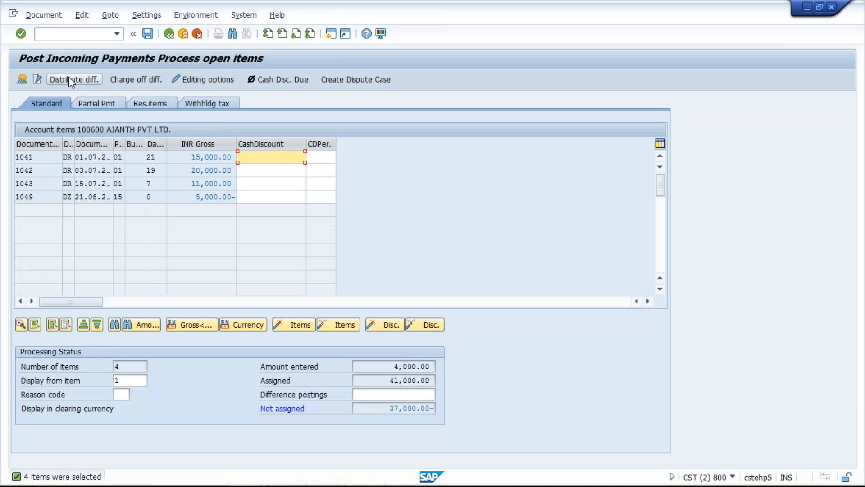
Step: Deactivate the open items of 20,000.00, 11,000.00 and 5,000.00-, keeping only the 15,000.00 invoice assigned
left_click(190, 158)
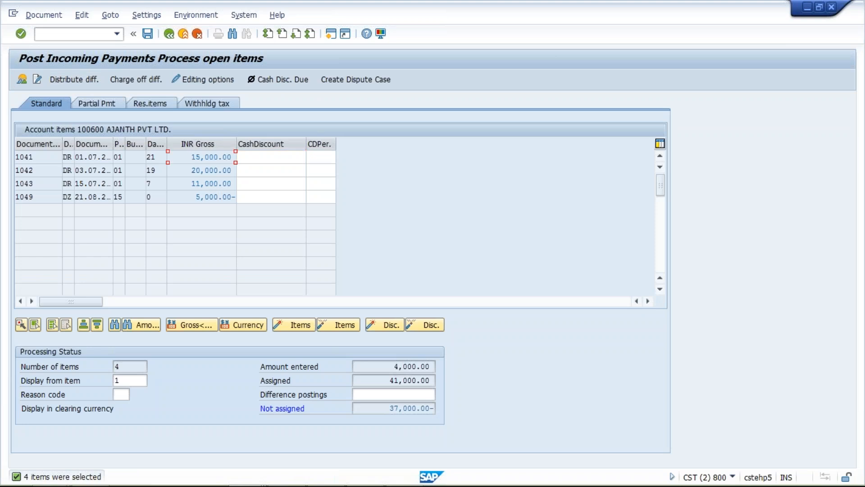
left_click(35, 158)
left_click(179, 172)
double_click(180, 175)
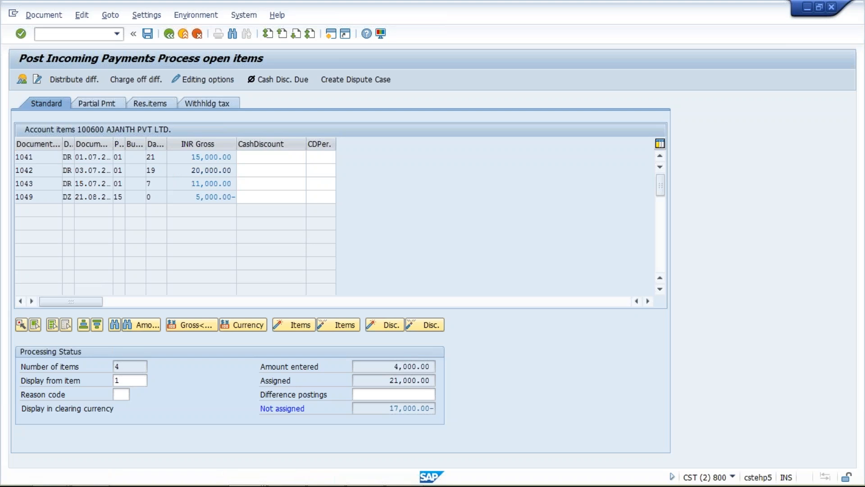
double_click(190, 184)
double_click(214, 197)
Step: Enter a partial payment amount of 4000 against the 15,000.00 invoice
left_click(104, 104)
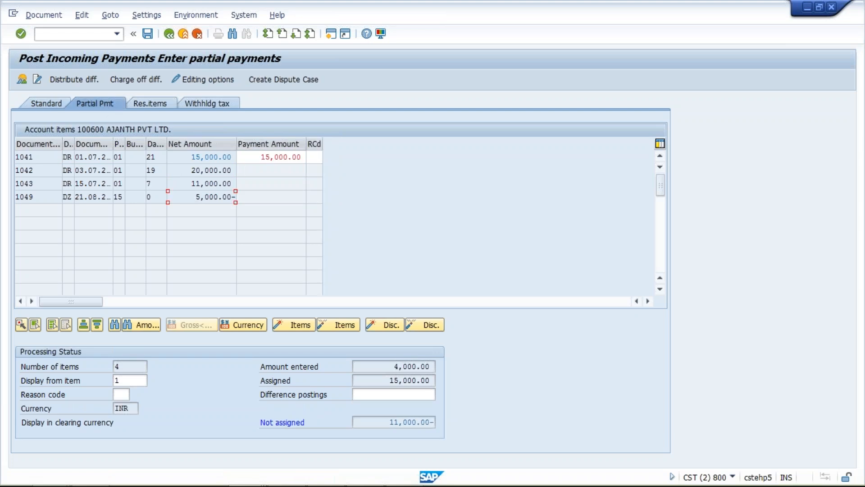
left_click(258, 157)
double_click(257, 157)
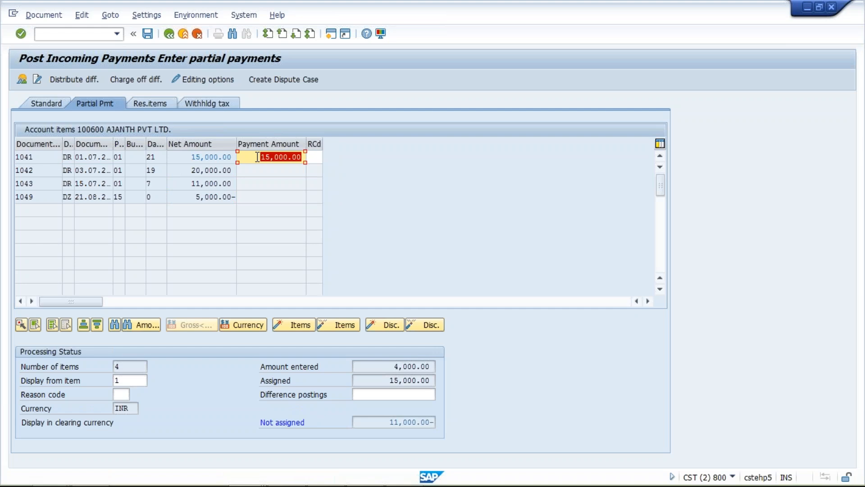
type("4000")
key("Return")
Step: Simulate the incoming payment document and post it
left_click(45, 16)
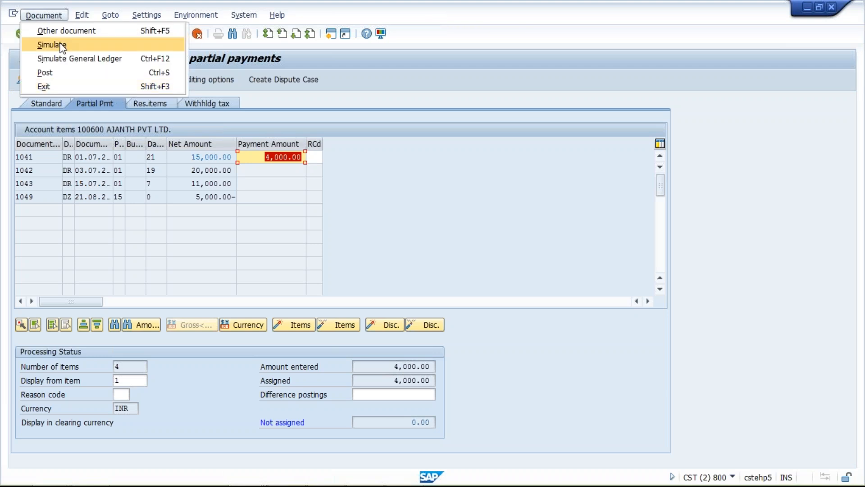
left_click(52, 44)
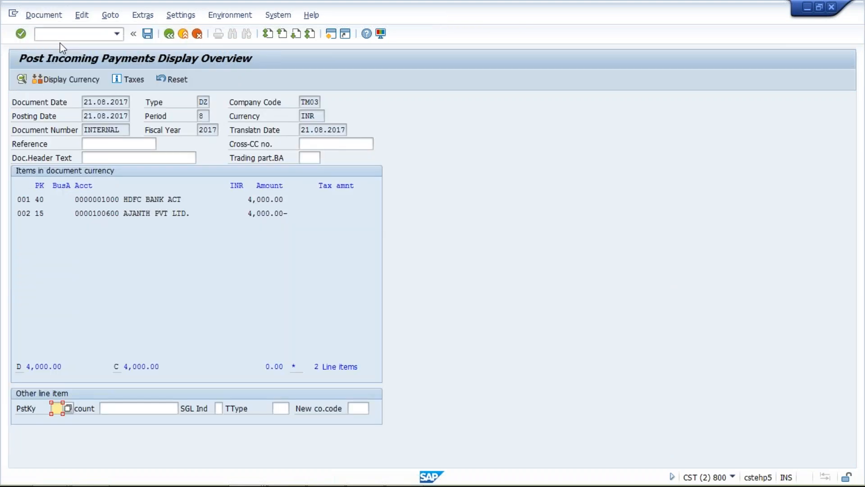
left_click(146, 34)
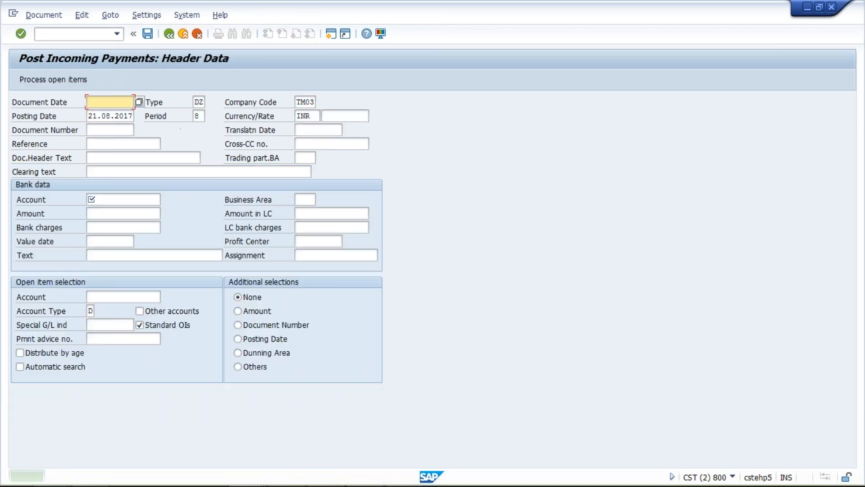
Step: Switch to the Customer Line Item Display window and refresh its list
mouse_move(247, 477)
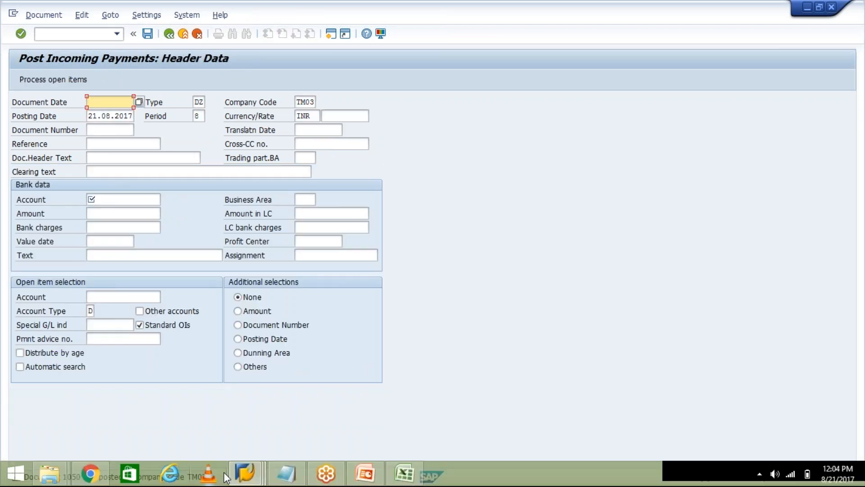
left_click(247, 476)
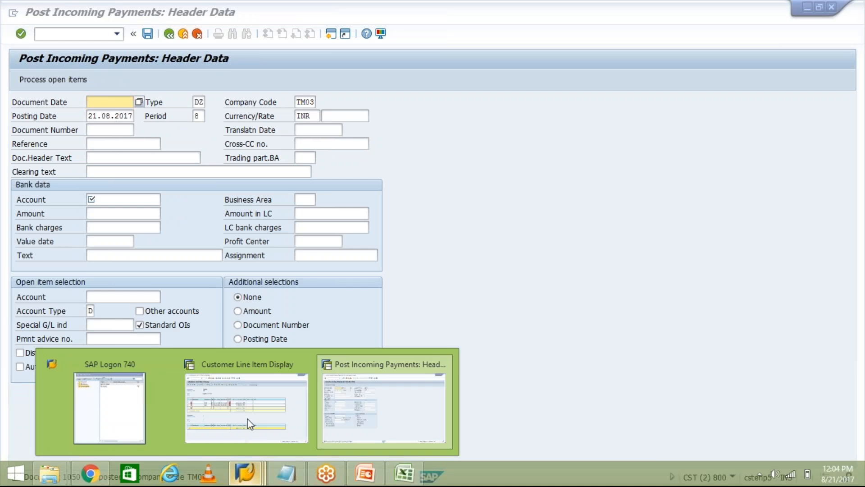
left_click(250, 423)
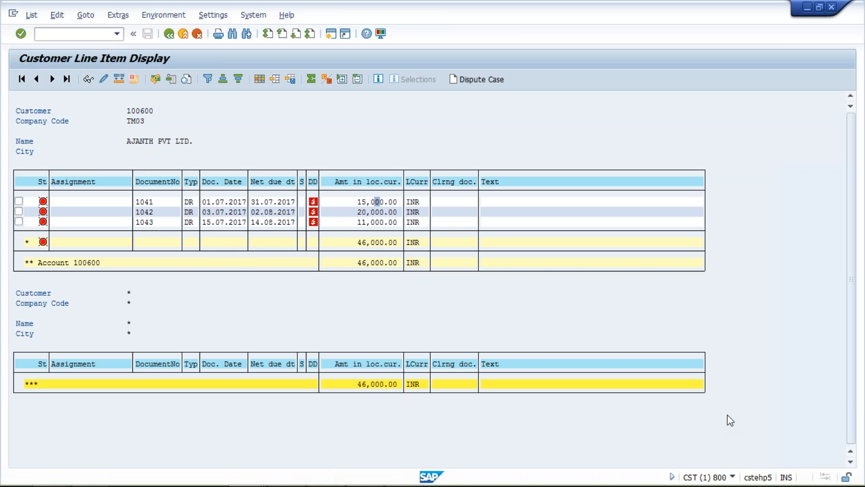
key("alt+Tab")
left_click(620, 420)
mouse_move(396, 484)
left_click(31, 16)
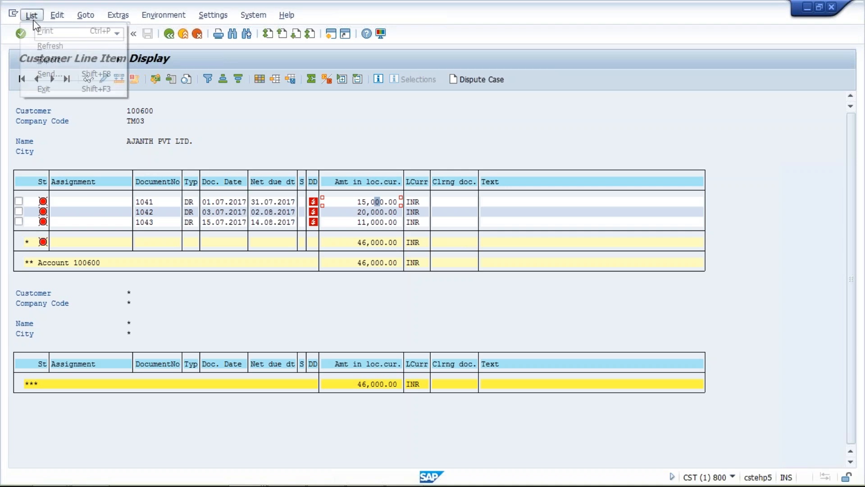
left_click(47, 47)
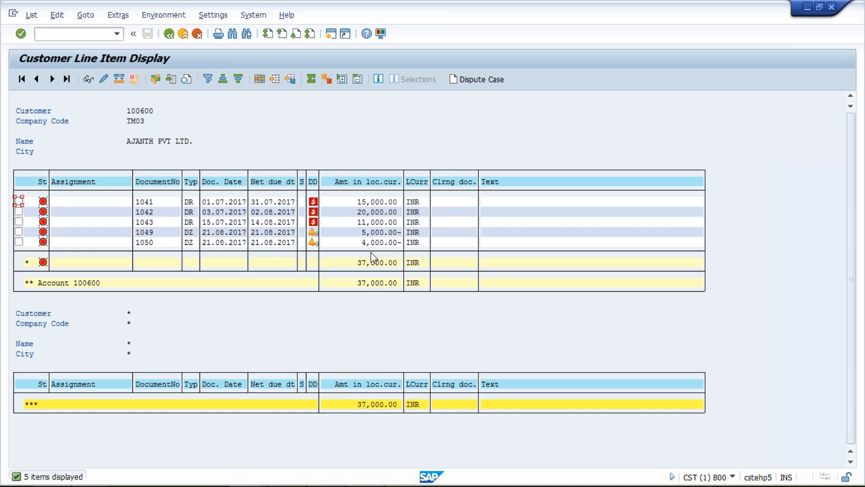
Step: Compare the amount of the first invoice with the amounts of the two DZ payment items in the customer's line items
left_click(359, 201)
left_click(381, 202)
left_click(374, 243)
key("Up")
key("Down")
left_click(395, 232)
left_click(365, 201)
key("Right")
key("Right")
key("Right")
left_click(379, 242)
left_click(365, 233)
left_click(369, 243)
left_click(365, 202)
mouse_move(282, 481)
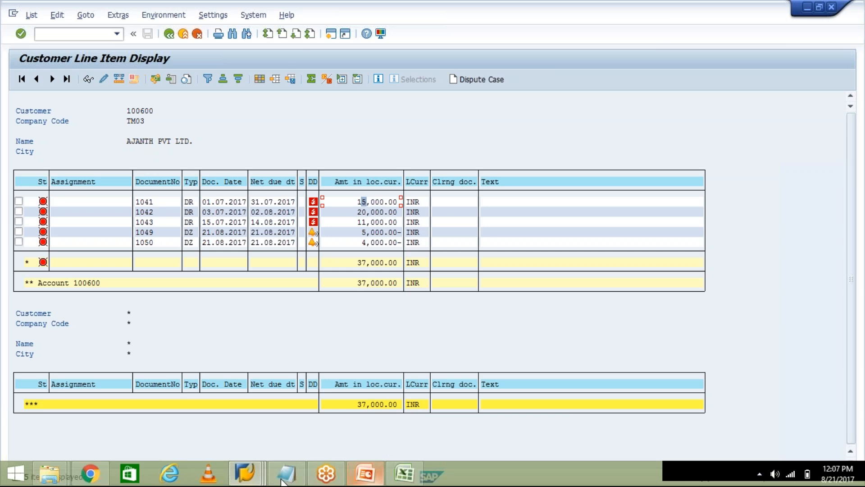
Step: Return to the incoming payments header and enter document date 21.08.2017, the bank account and an amount of 6000
left_click(282, 480)
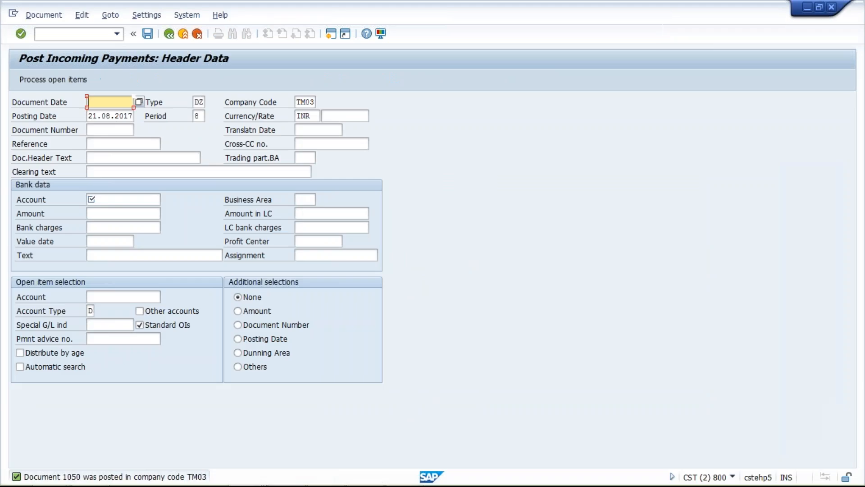
key("BackSpace")
left_click(113, 202)
left_click(113, 202)
type("1000")
left_click(100, 213)
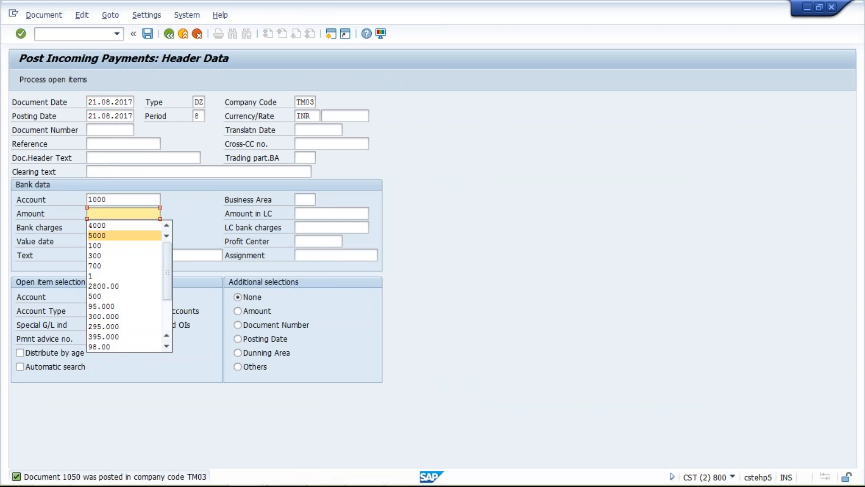
left_click(100, 225)
type("6000")
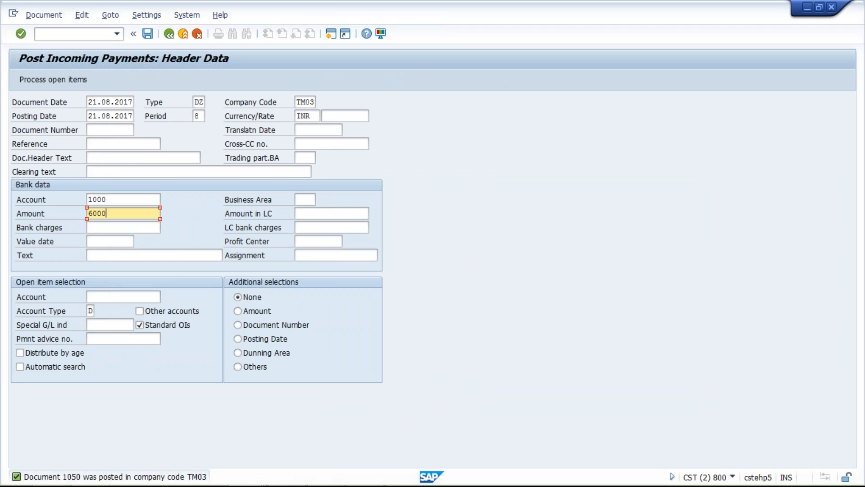
Step: Load the customer's open items for the payment and deactivate the 20,000.00 and 11,000.00 invoices
left_click(103, 295)
left_click(102, 308)
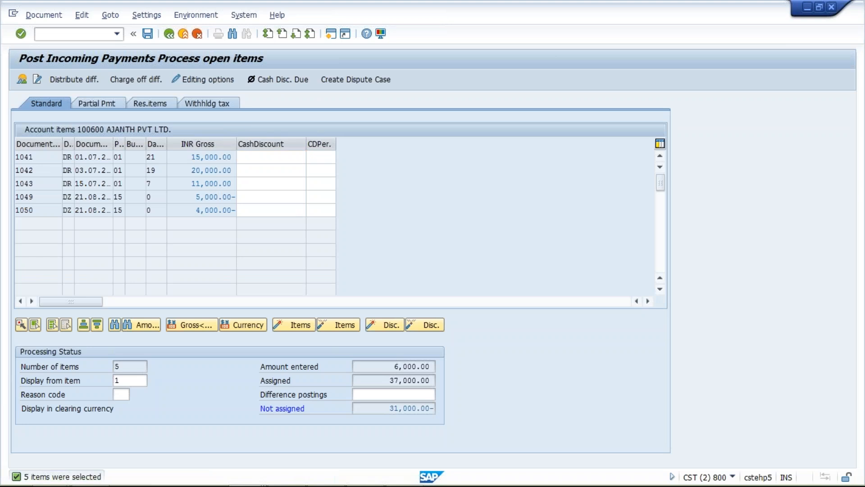
double_click(197, 170)
double_click(197, 184)
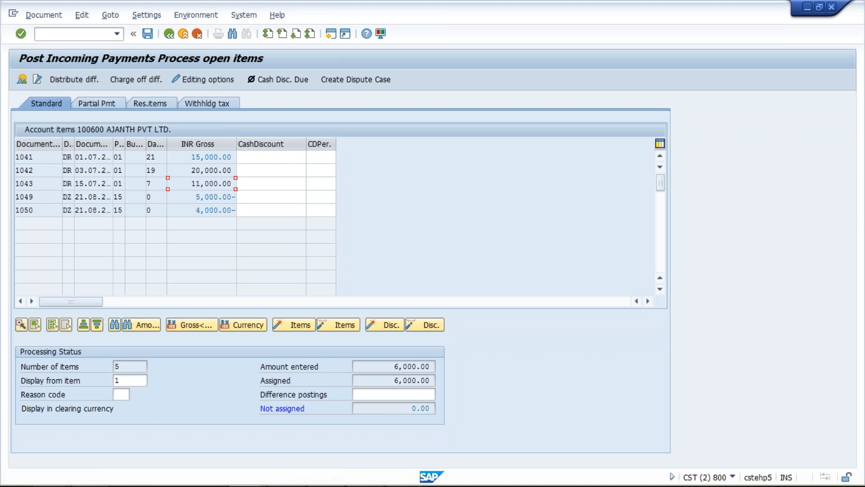
left_click(187, 159)
left_click(385, 370)
Step: Simulate the 6000 incoming payment document and post it
left_click(49, 24)
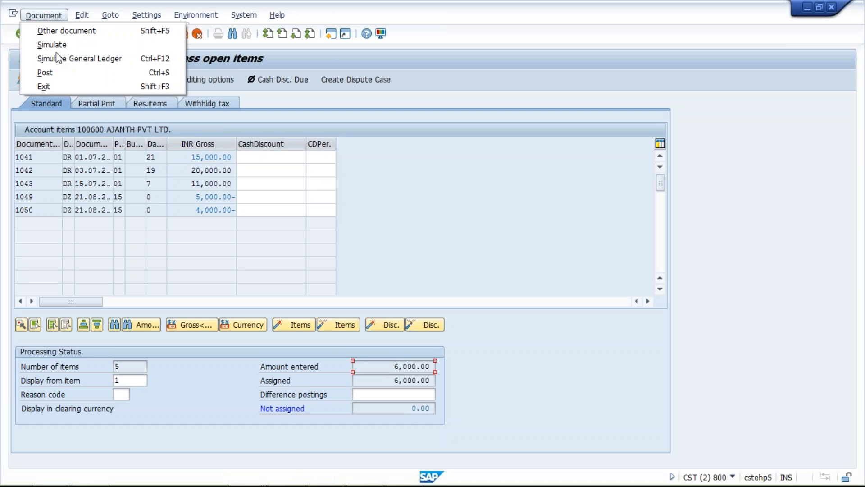
left_click(62, 50)
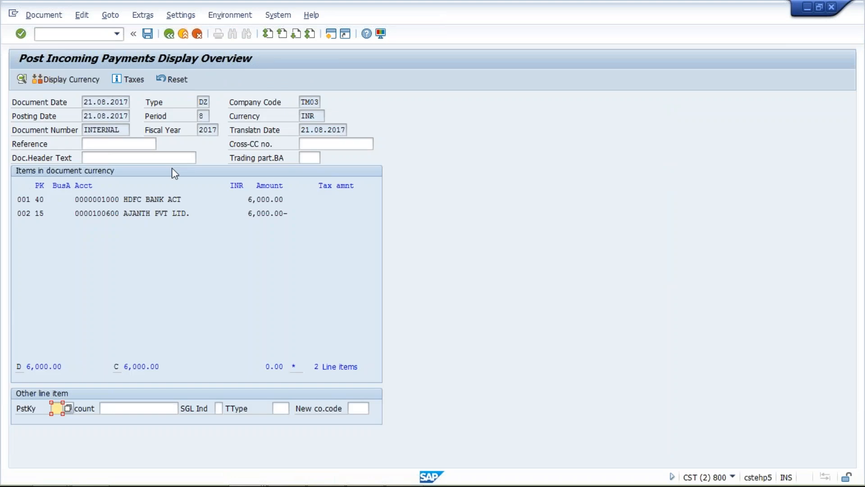
left_click(147, 34)
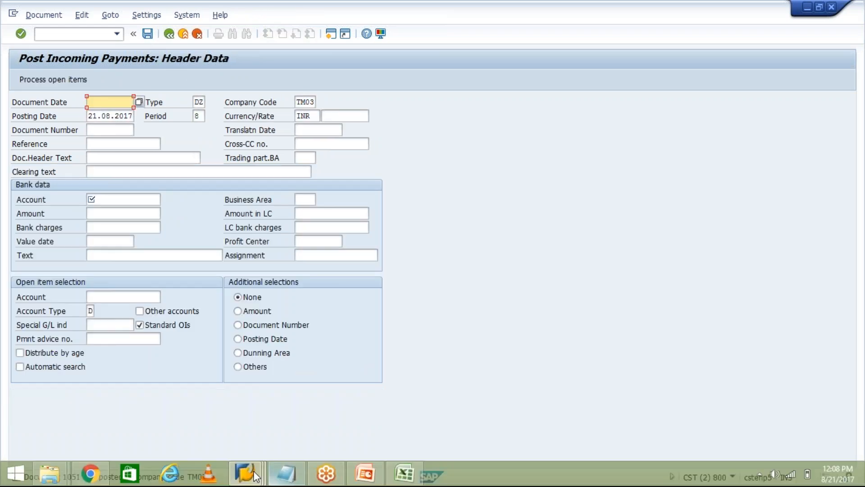
Step: Switch to the Customer Line Item Display window and refresh the customer's item list
left_click(254, 471)
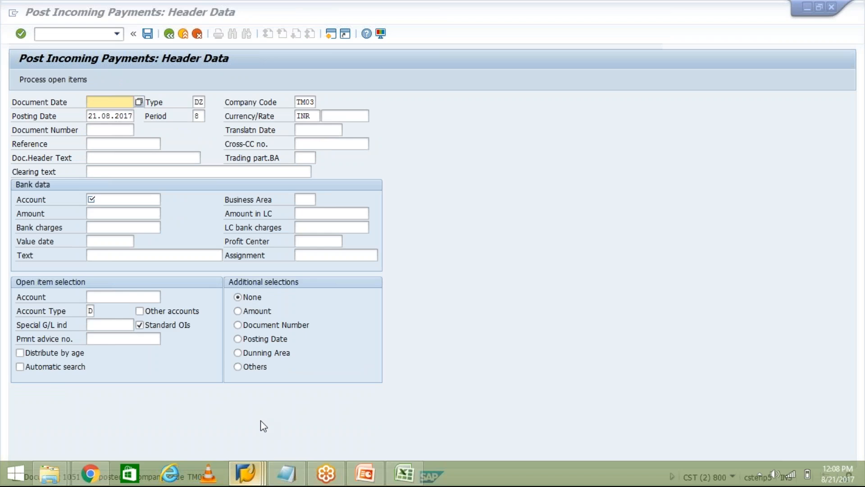
left_click(261, 420)
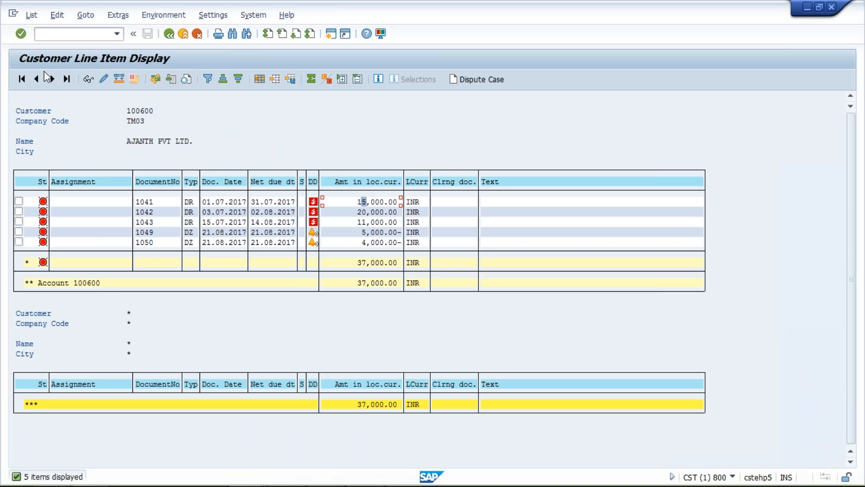
left_click(31, 15)
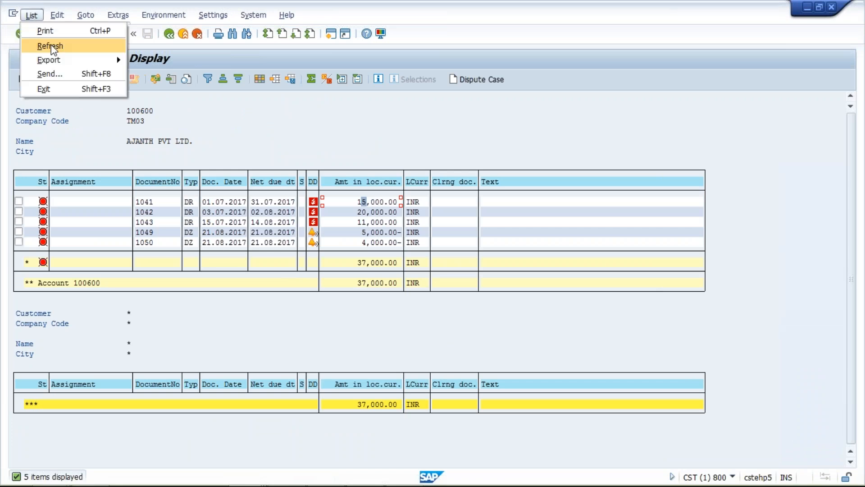
left_click(50, 46)
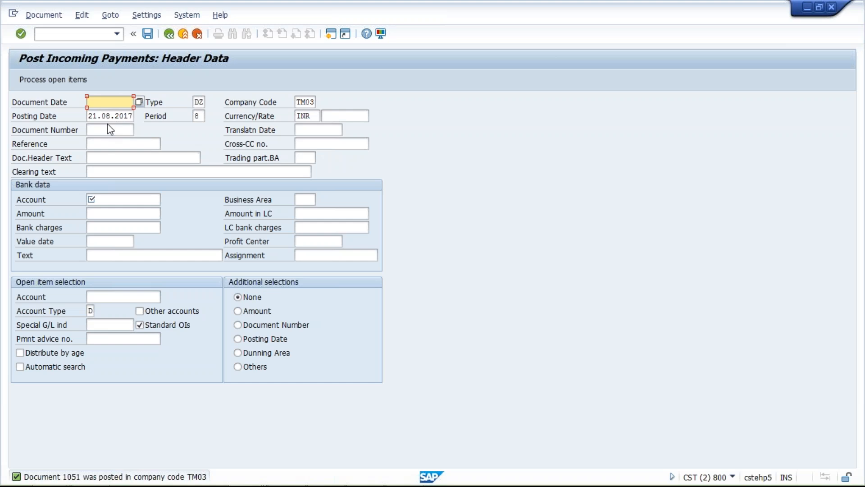
Step: Start a new incoming payment with document date 21.08.2017, the bank account, amount 8000 and text RECIDUAL PYT
key("BackSpace")
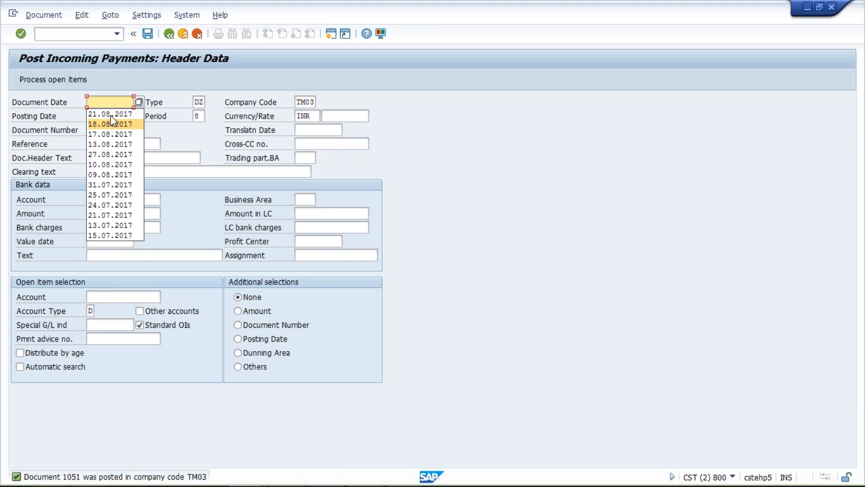
key("Return")
left_click(116, 198)
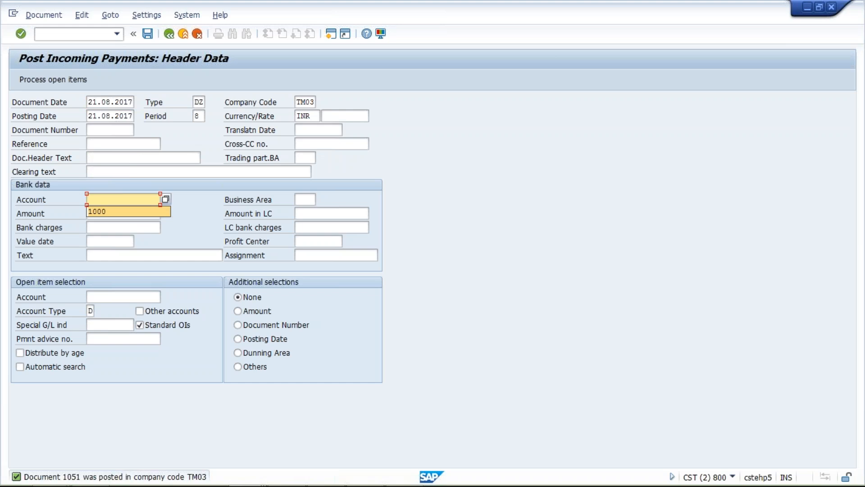
double_click(115, 212)
type("8000")
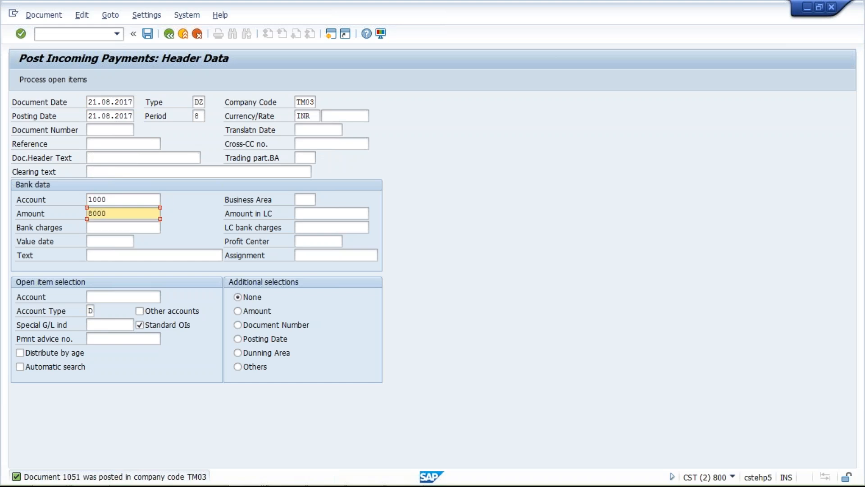
left_click(223, 255)
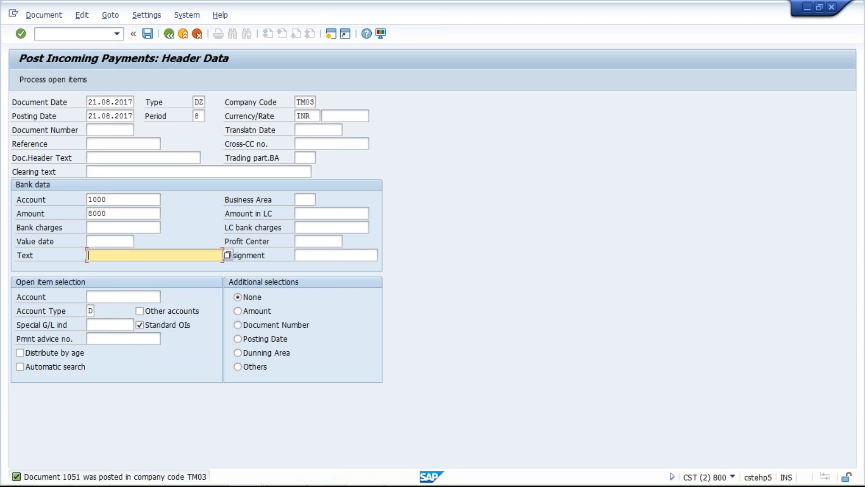
type("RECIDUAL PYT")
Step: Load the customer's open items for the new payment and deactivate the 11,000.00 invoice
left_click(114, 300)
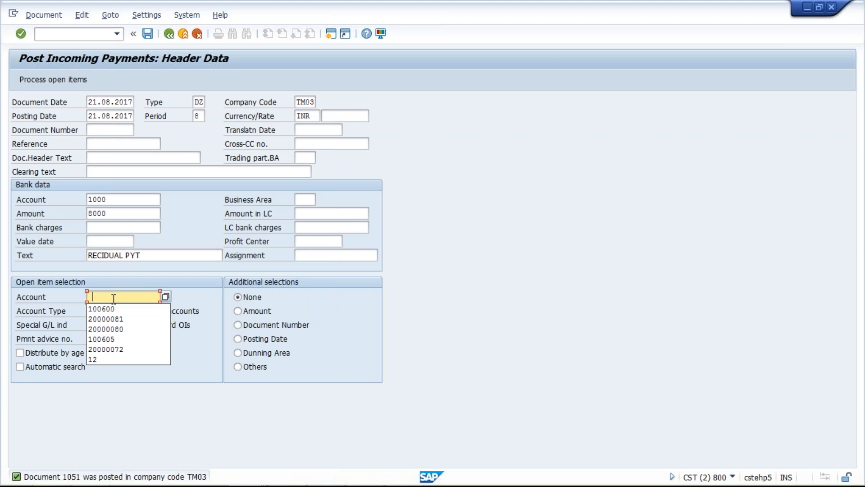
left_click(115, 309)
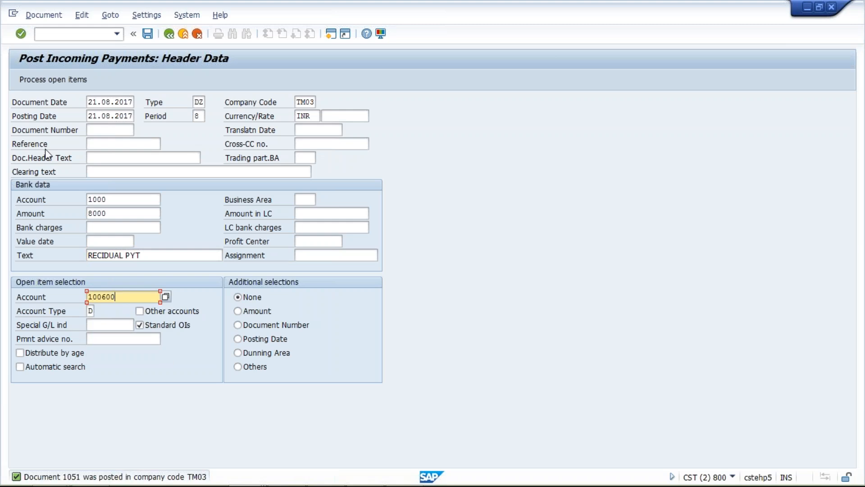
left_click(58, 81)
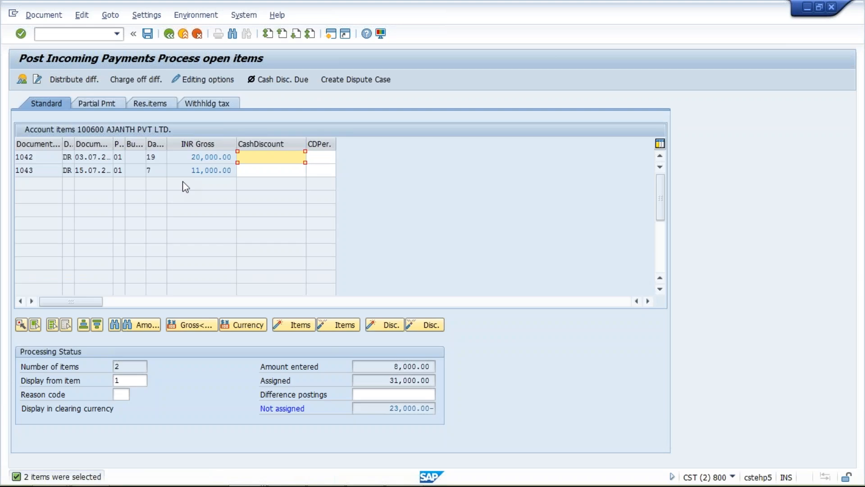
left_click(192, 171)
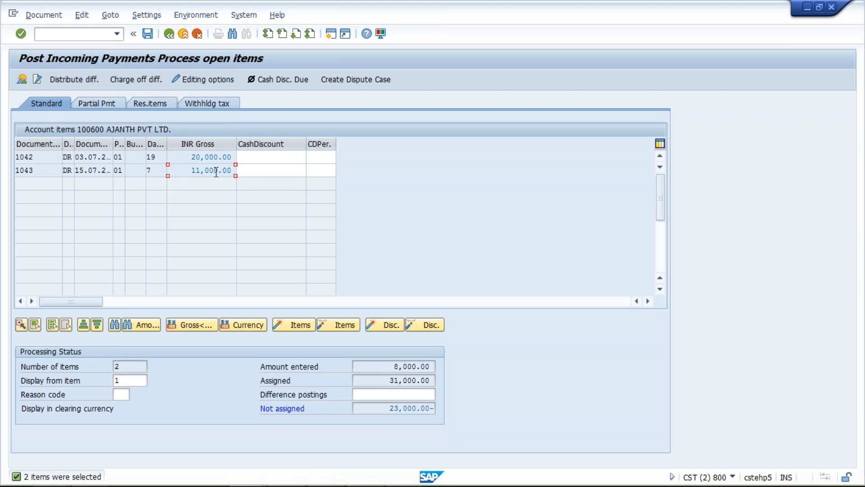
double_click(216, 170)
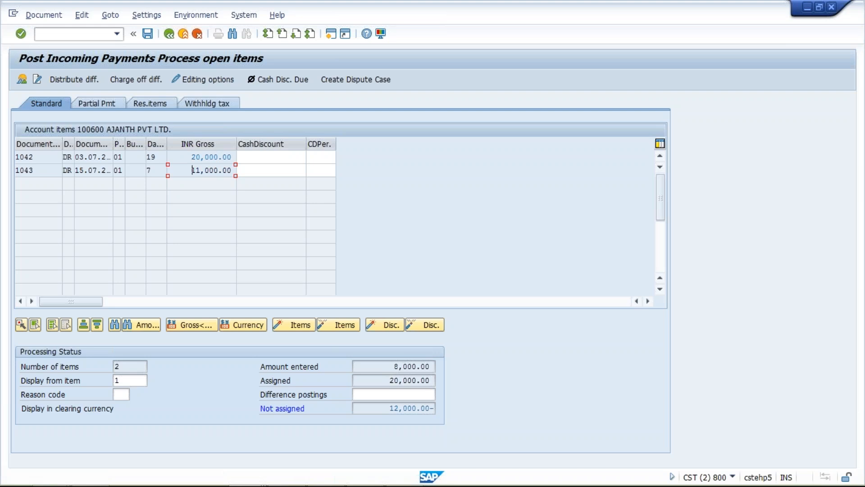
Step: Enter a residual item of 12000 against the 20,000.00 invoice
left_click(146, 104)
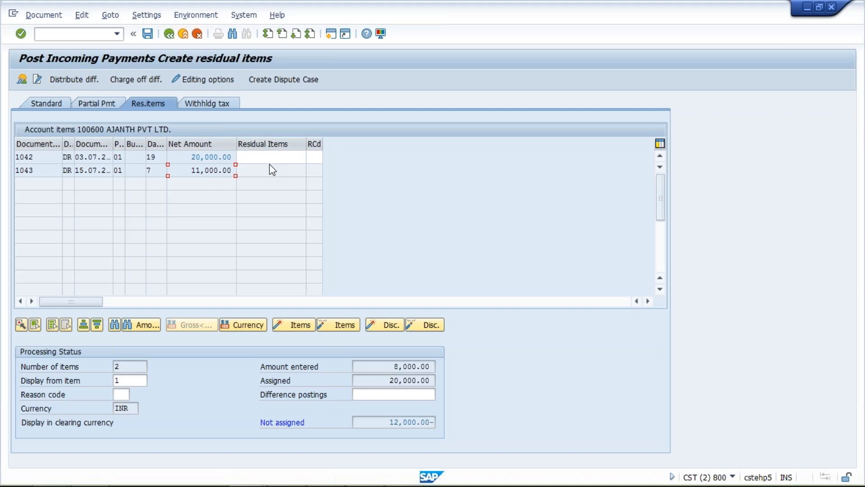
left_click(267, 157)
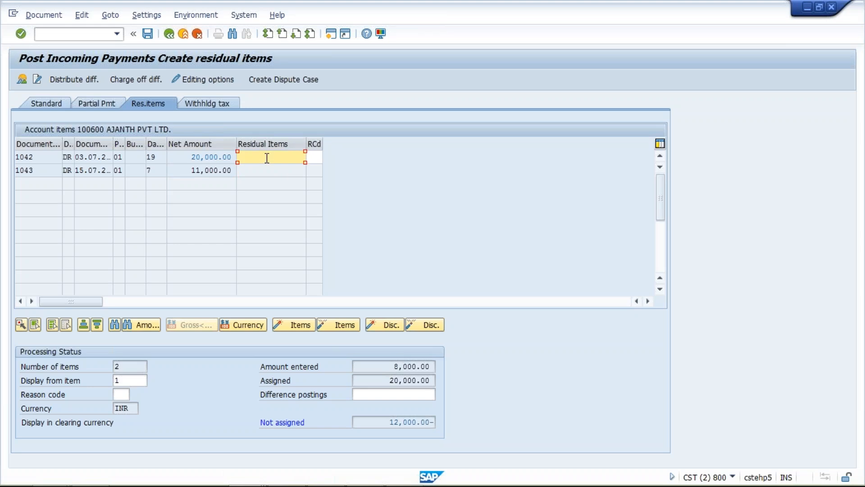
type("12000")
key("Return")
Step: Simulate the 8000 residual payment document and post it
left_click(45, 18)
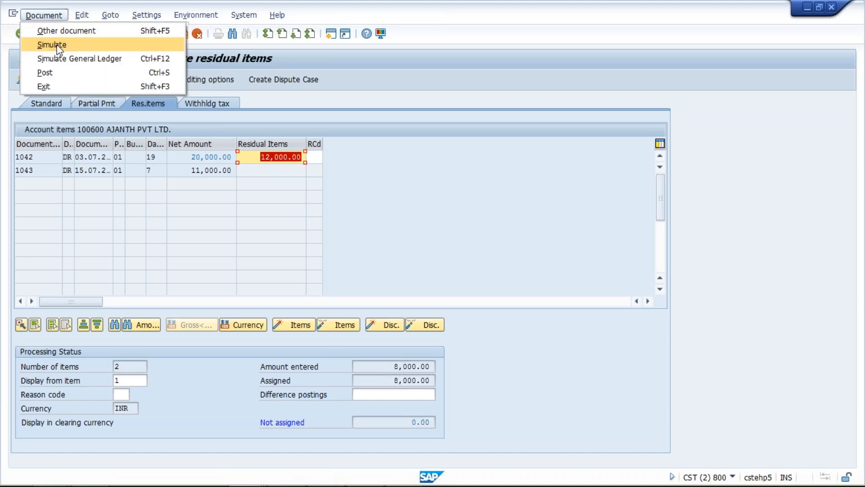
left_click(57, 45)
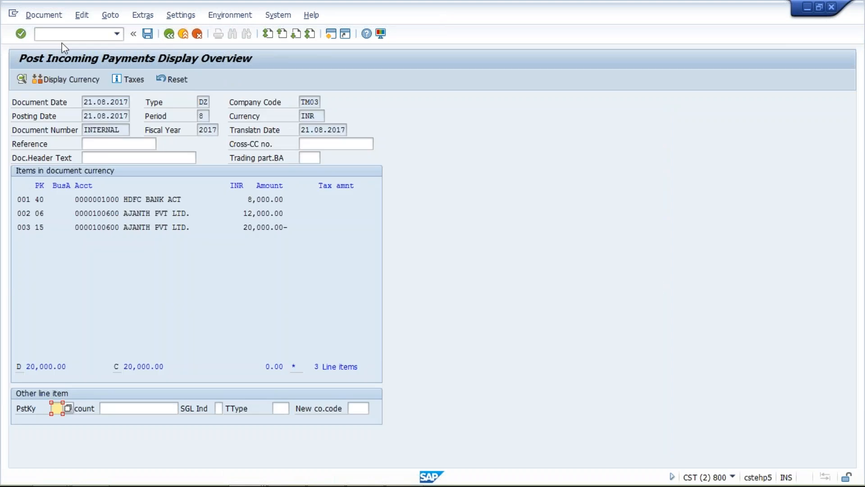
left_click(147, 35)
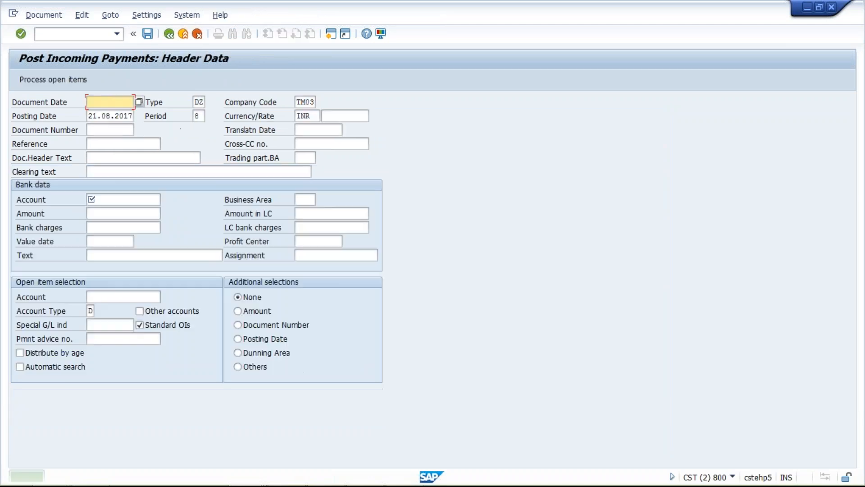
Step: Refresh the list in the Customer Line Item Display window and examine the amount of the DZ residual item
mouse_move(247, 482)
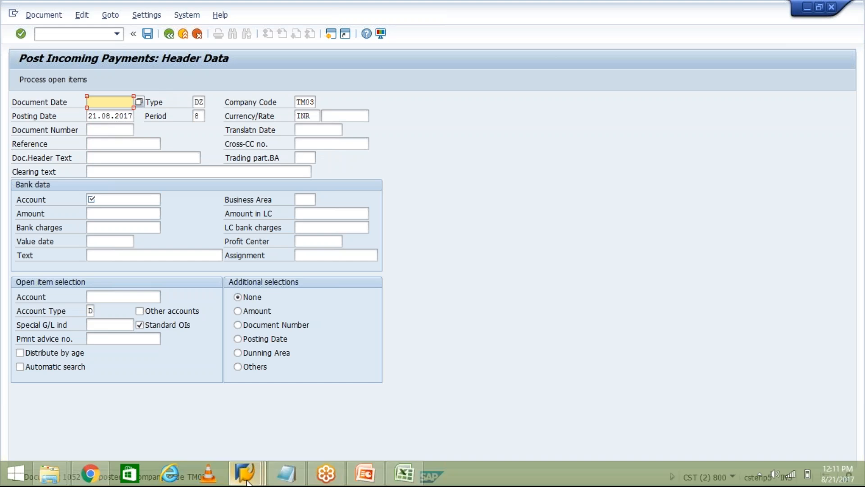
left_click(247, 482)
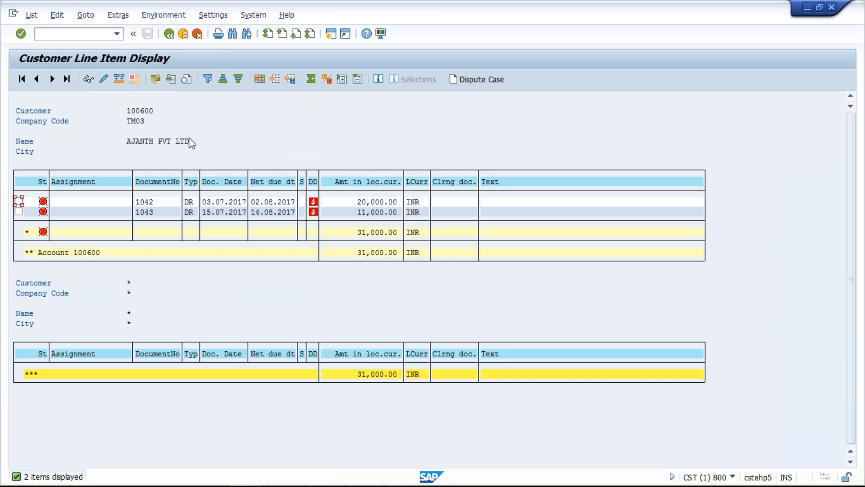
left_click(33, 21)
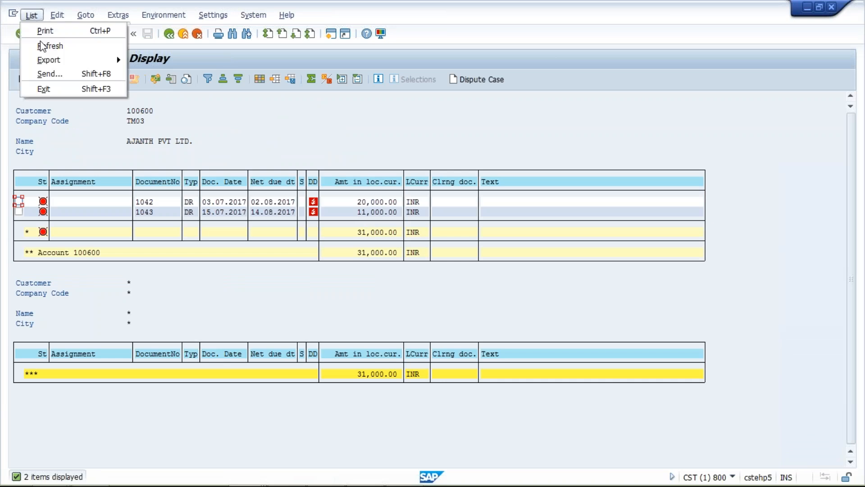
left_click(40, 46)
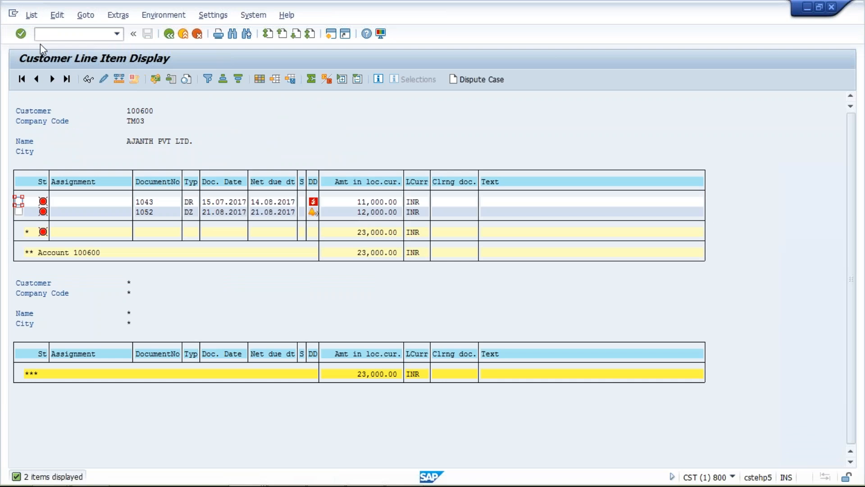
left_click(378, 213)
left_click(369, 212)
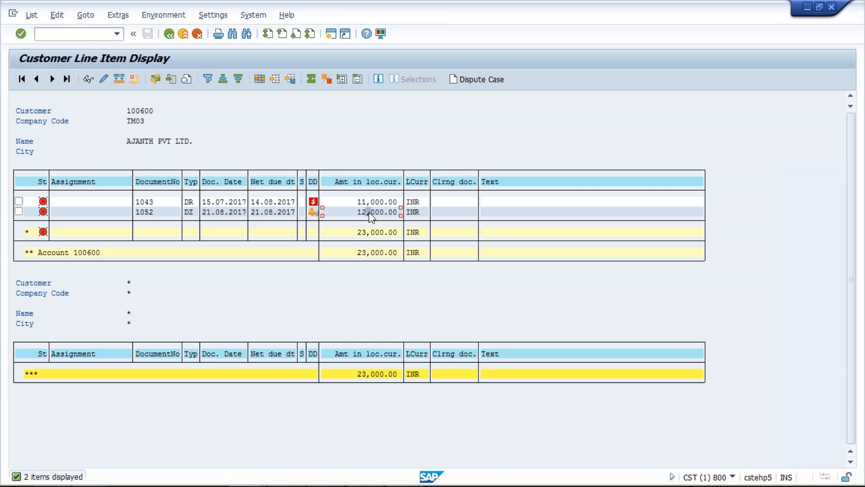